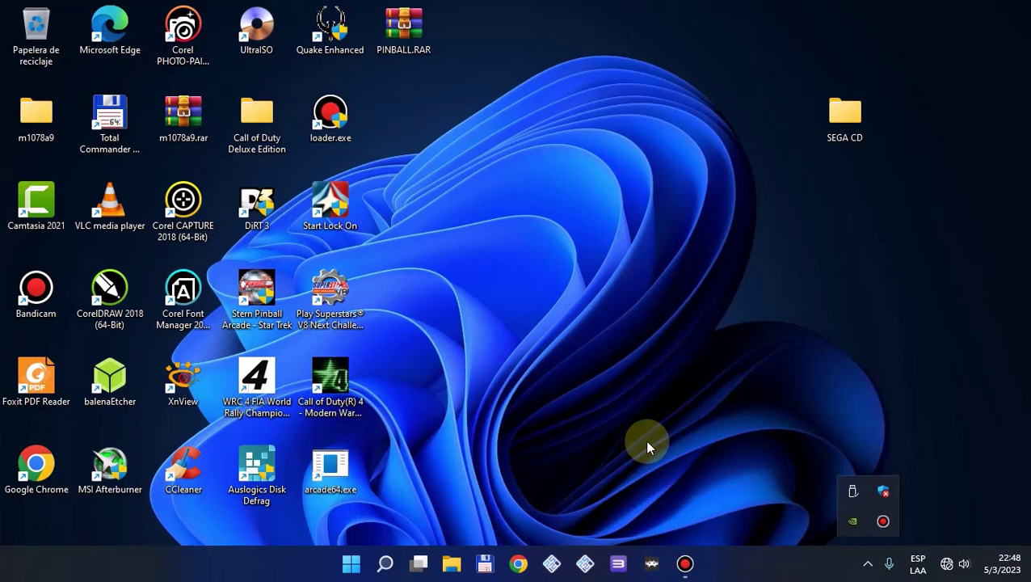
- Launch RetroArch, switch it from full screen to windowed mode and maximize its window
left_click(651, 562)
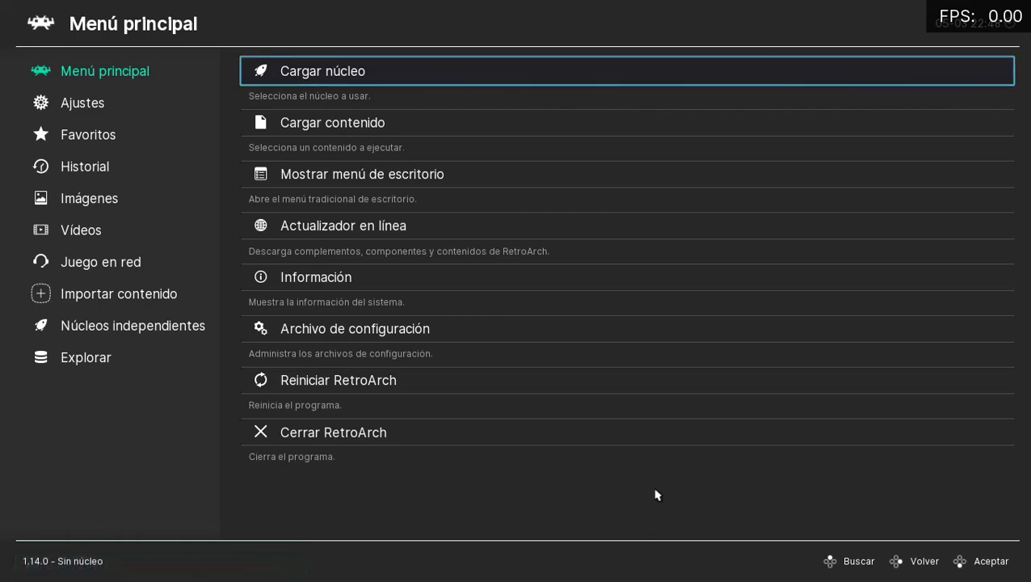
key("f")
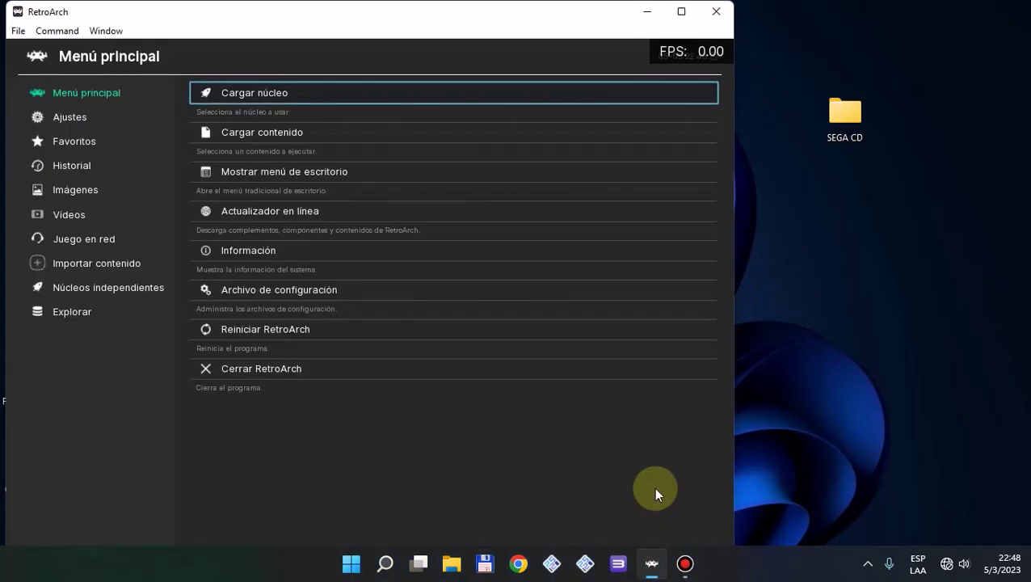
left_click(684, 18)
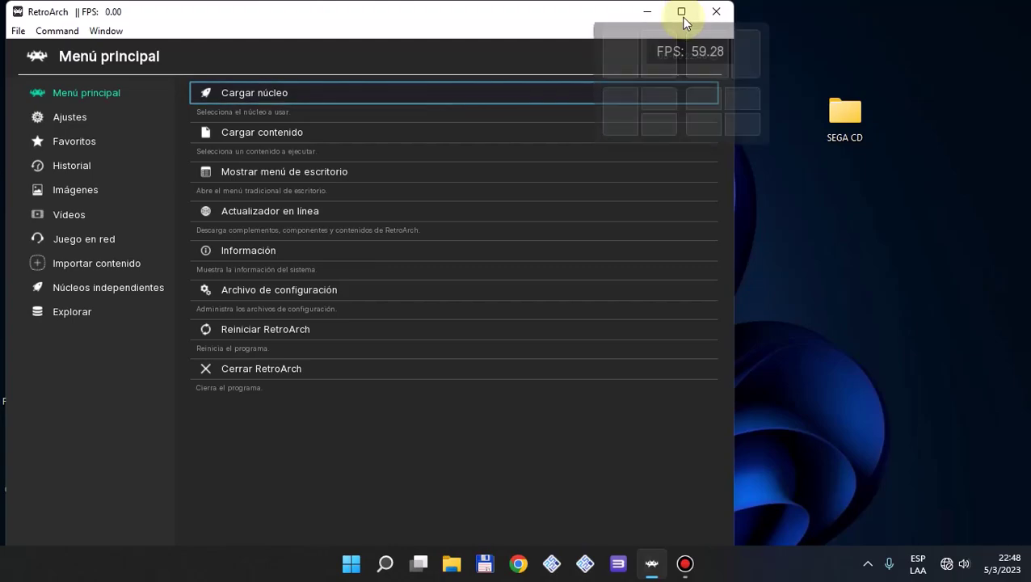
left_click(683, 18)
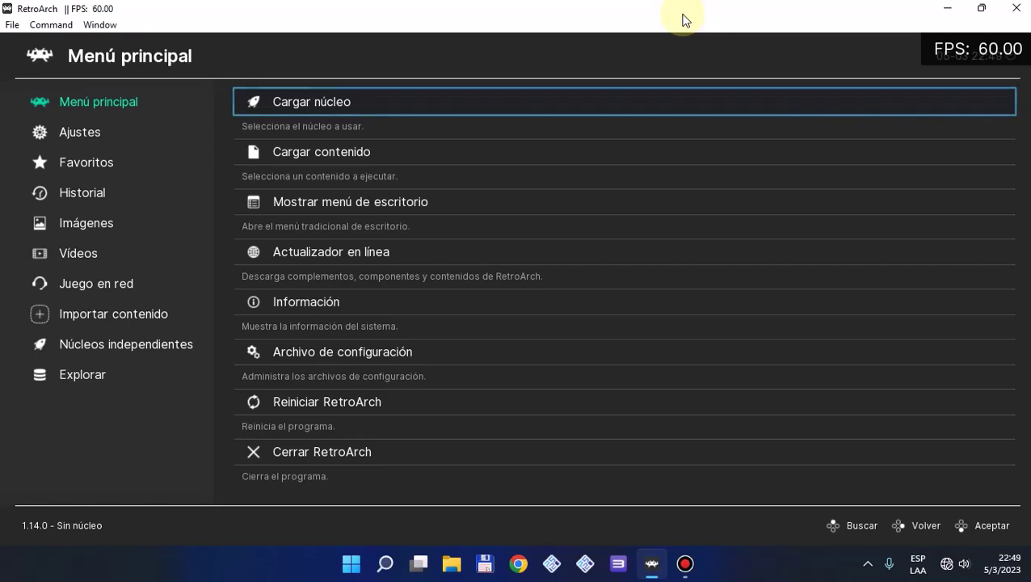
- Minimize RetroArch, examine the game files in the SEGA CD folder on the desktop, and close the folder
left_click(947, 7)
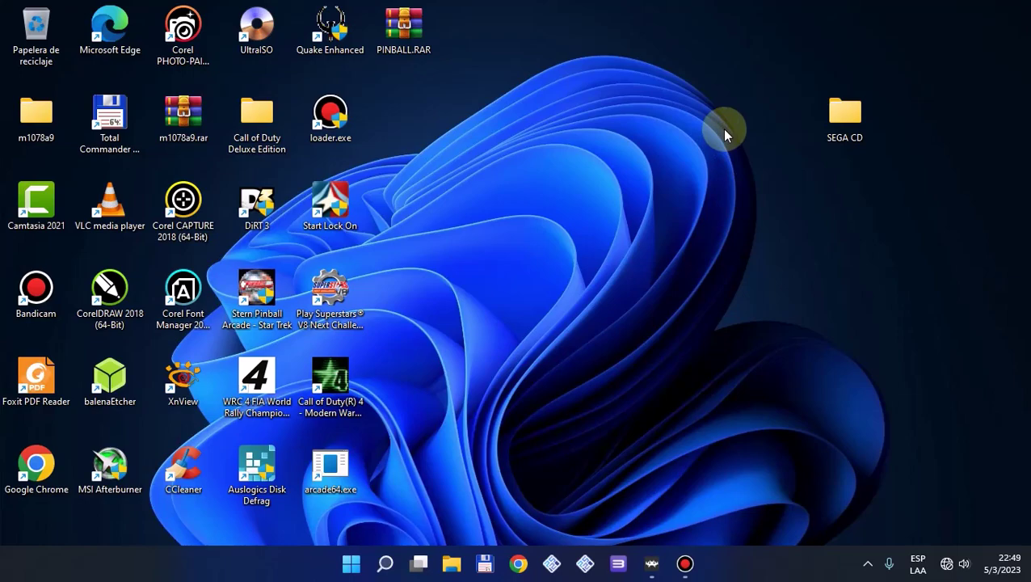
double_click(849, 115)
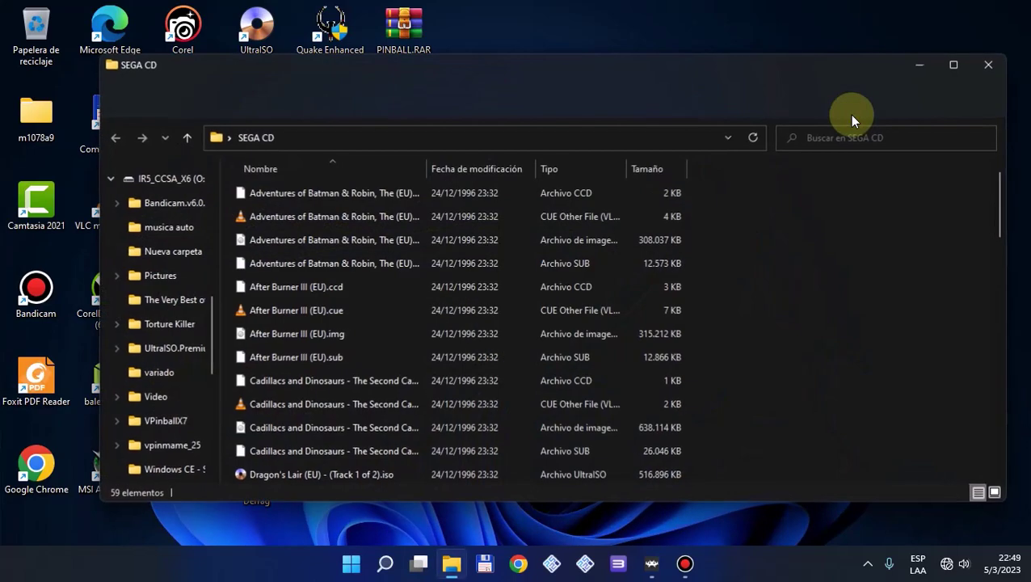
left_click_drag(1005, 202, 988, 189)
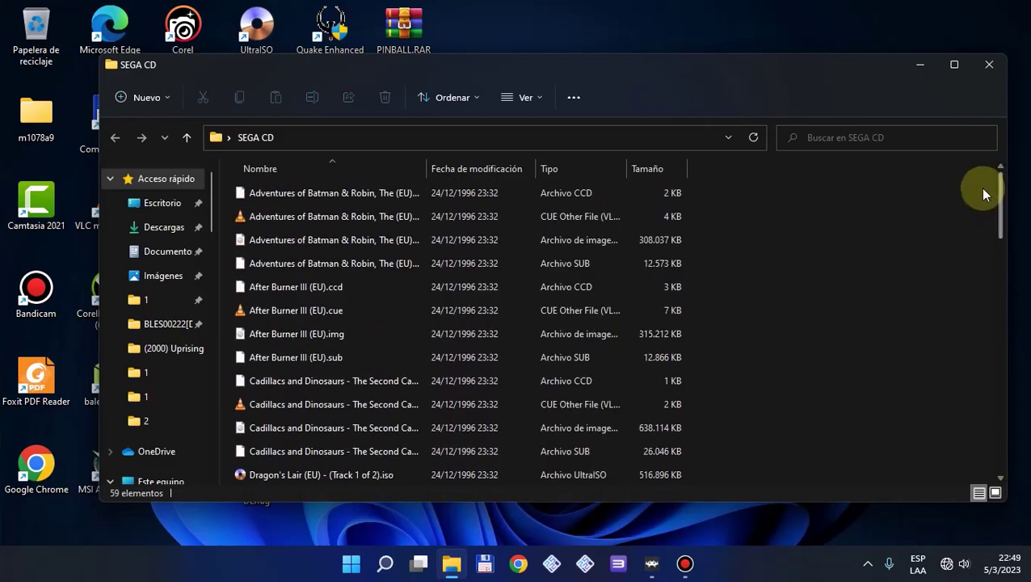
left_click(989, 65)
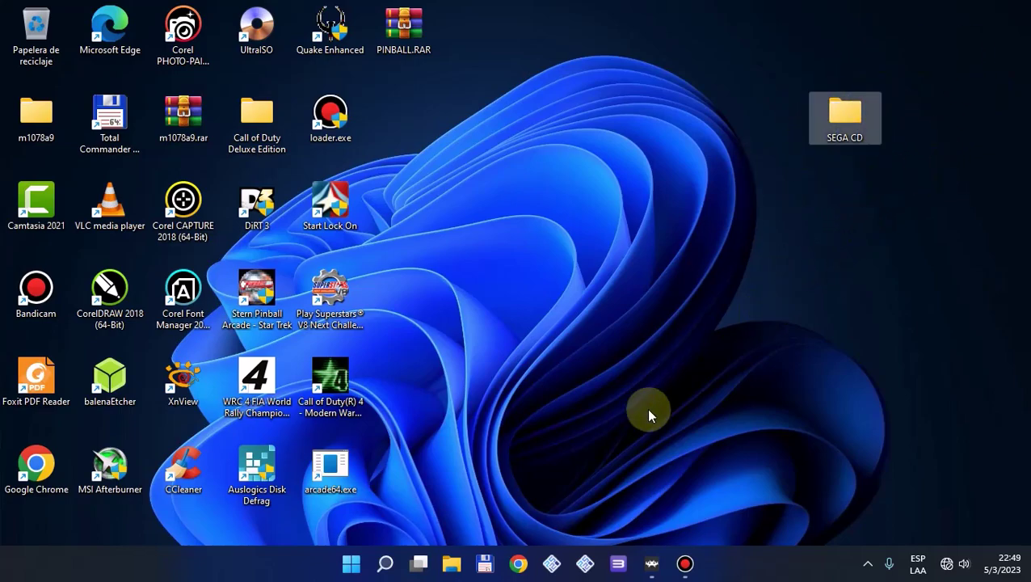
- Return to RetroArch and start importing content by directory search, opening drive C:\
left_click(651, 563)
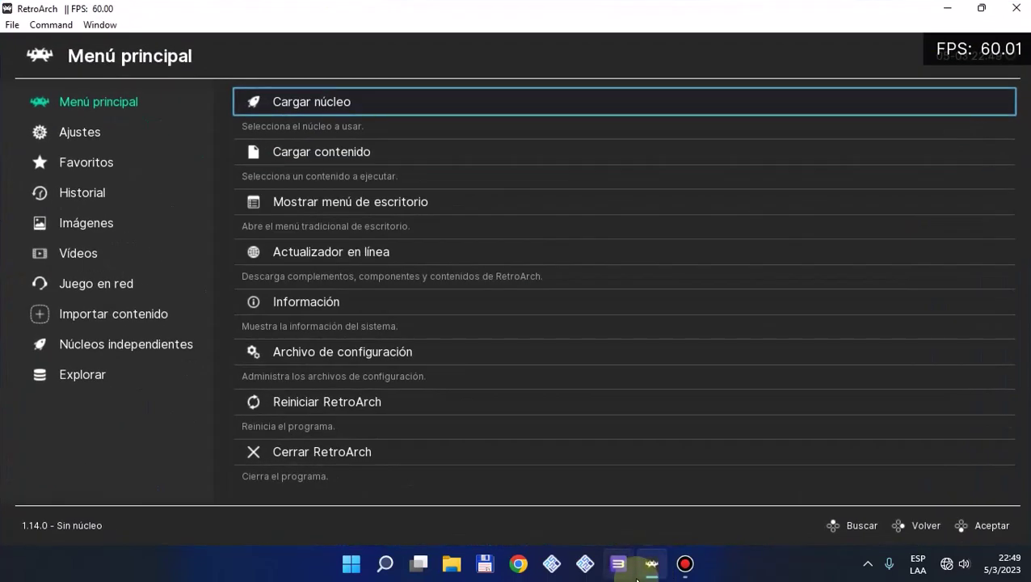
left_click(89, 314)
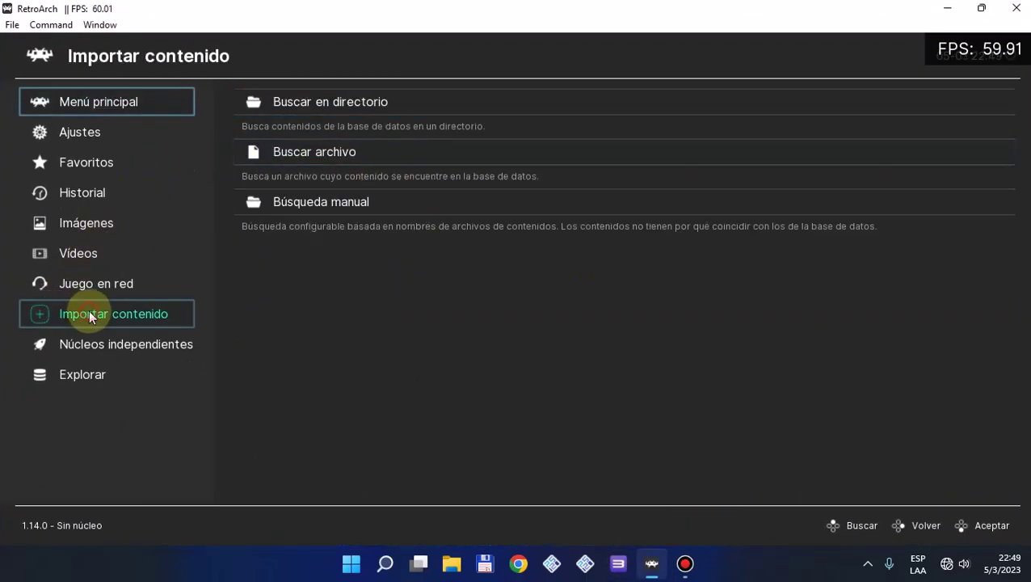
left_click(363, 106)
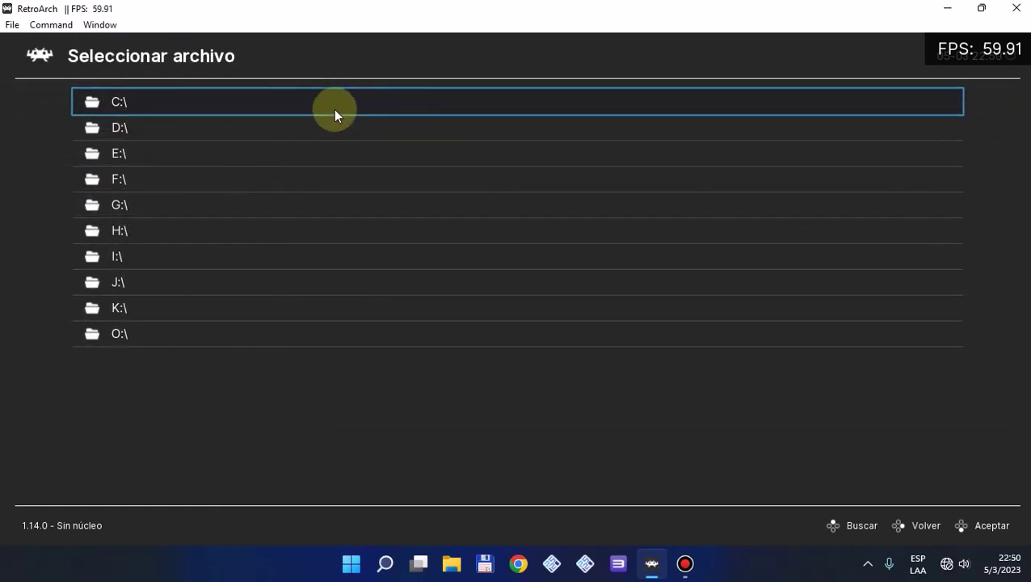
left_click(334, 109)
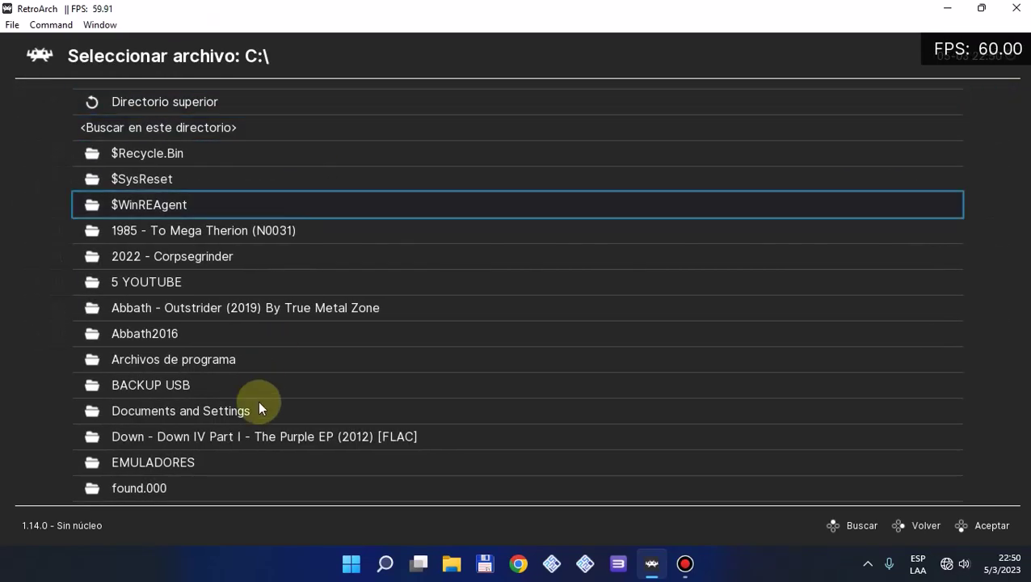
- Browse through Users and the user's profile to Desktop\SEGA CD, and scan that directory for games
scroll(541, 241, "down", 5)
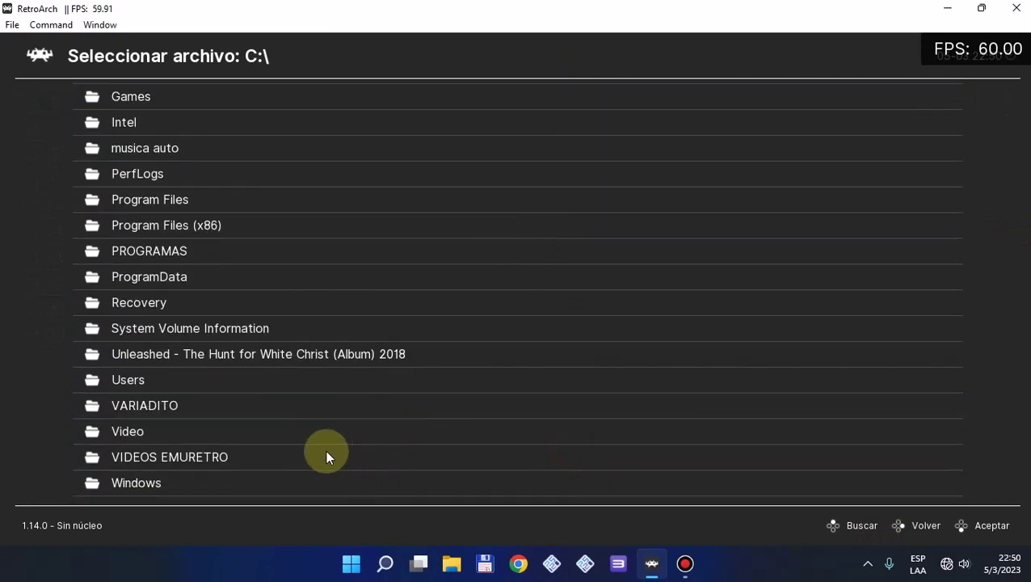
left_click(171, 384)
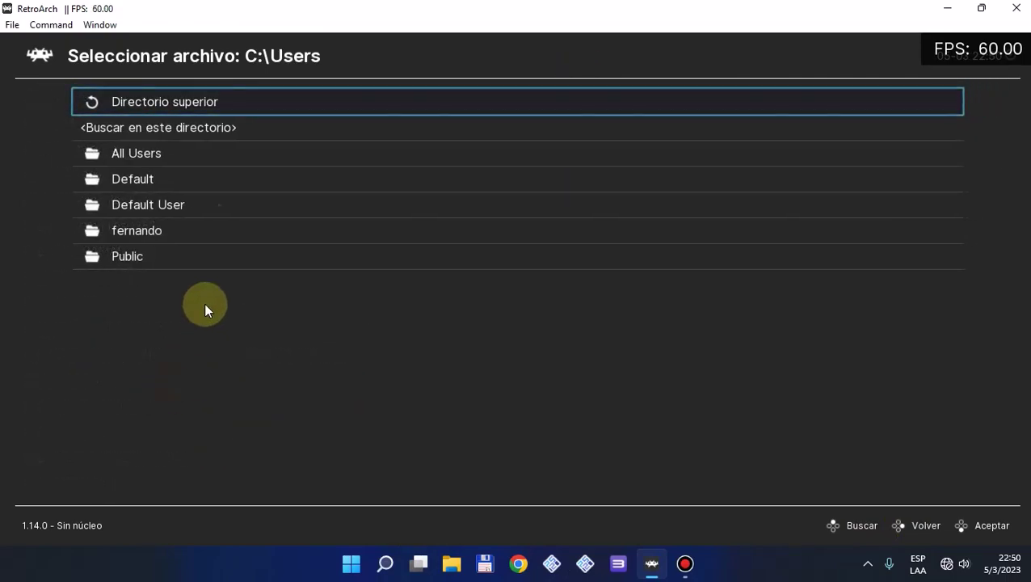
left_click(185, 232)
left_click(185, 230)
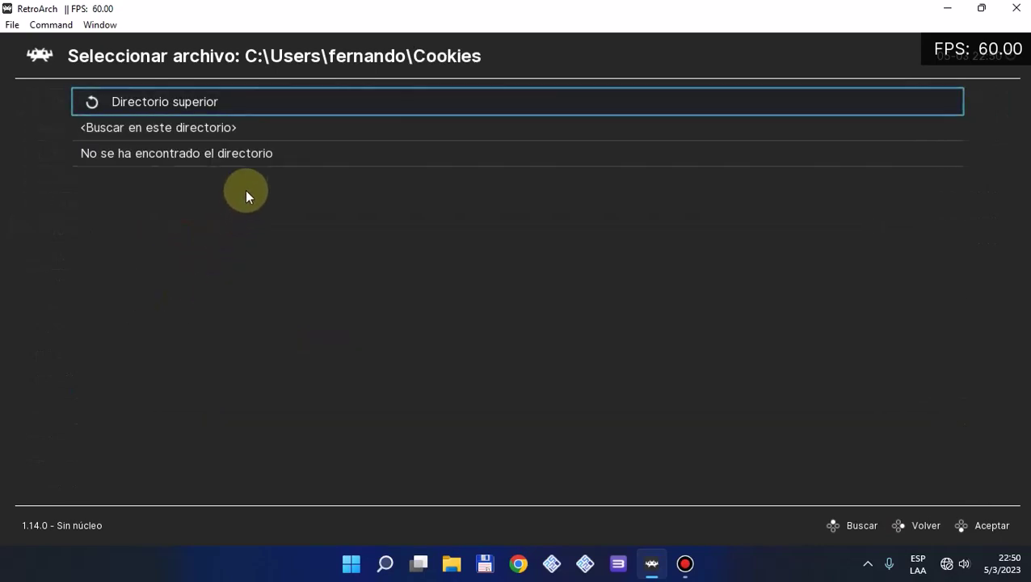
left_click(147, 105)
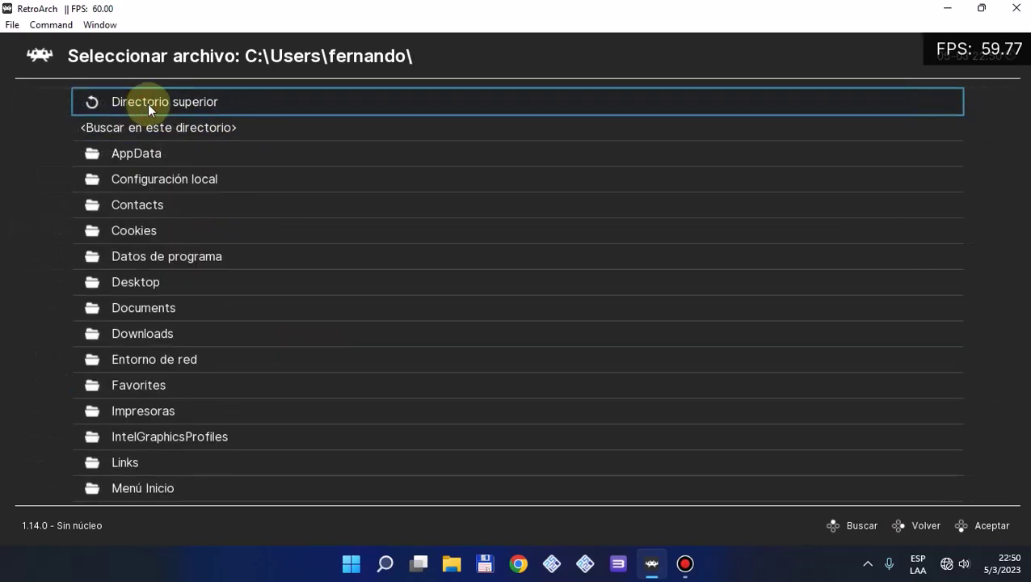
left_click(169, 282)
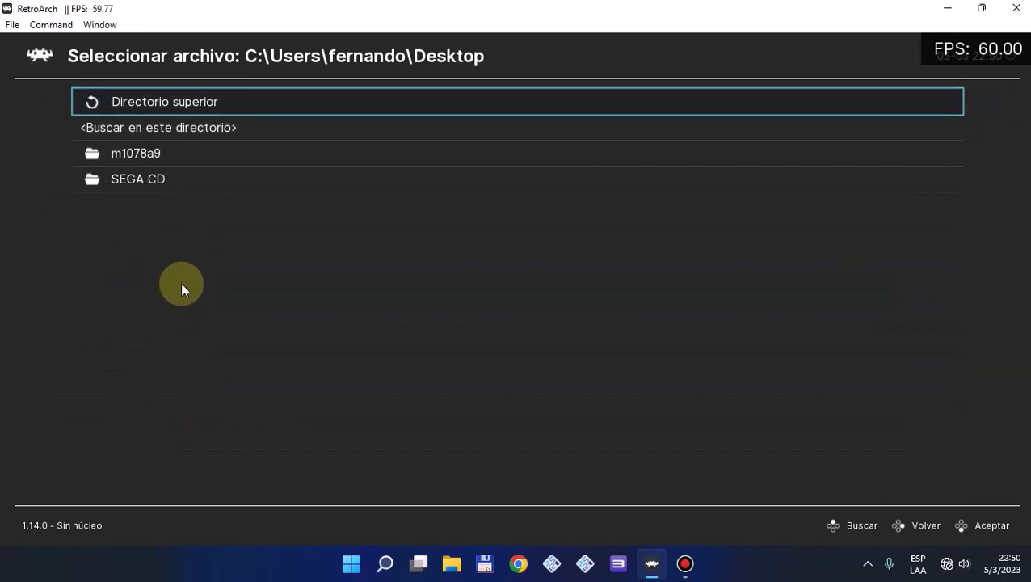
left_click(137, 183)
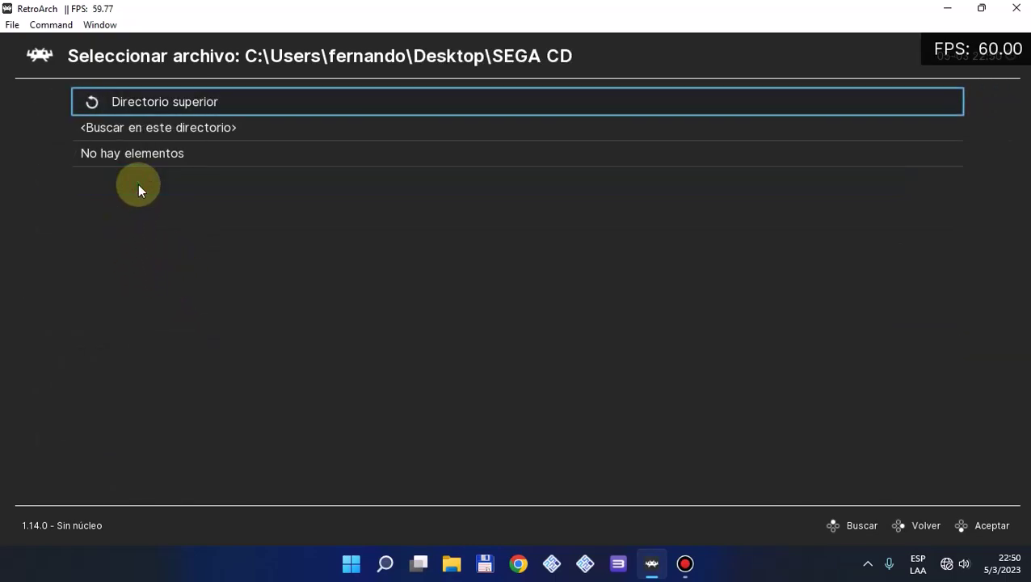
left_click(183, 131)
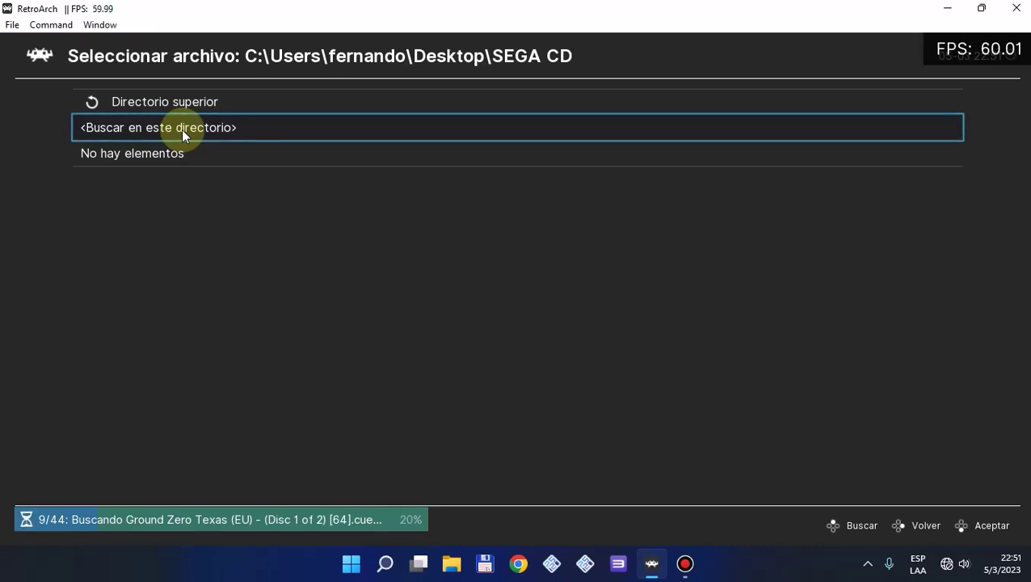
right_click(759, 277)
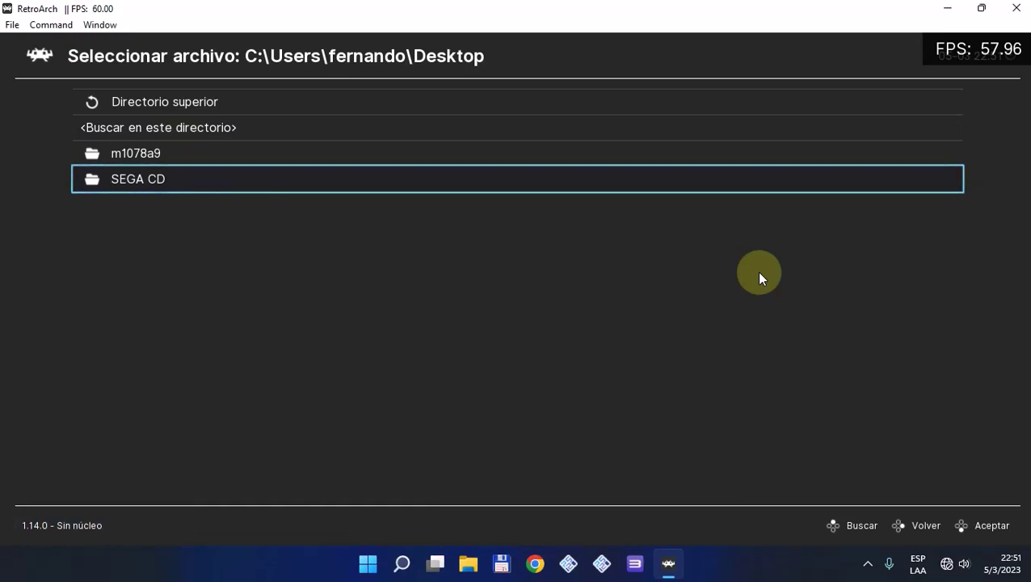
left_click(164, 105)
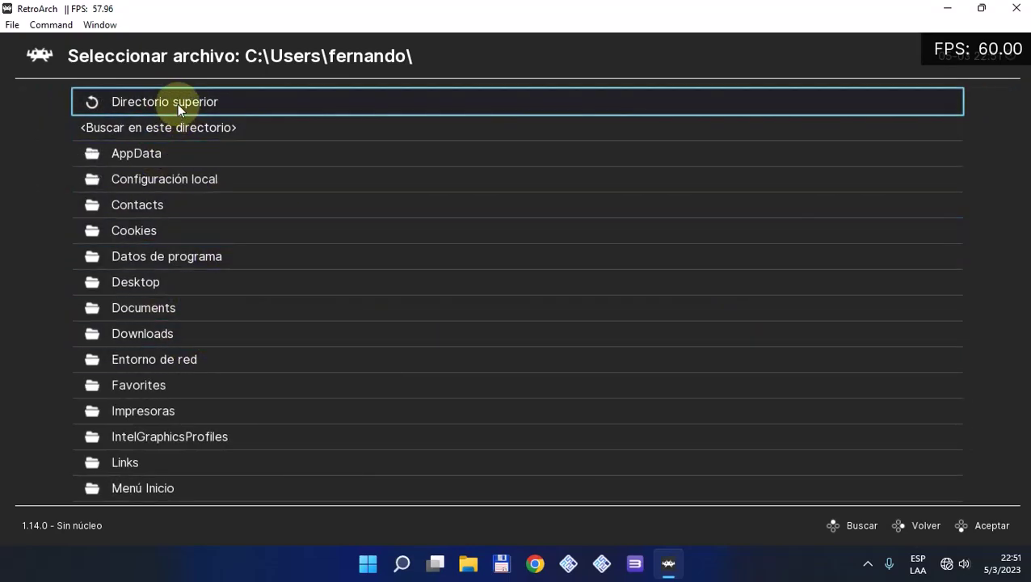
left_click(177, 104)
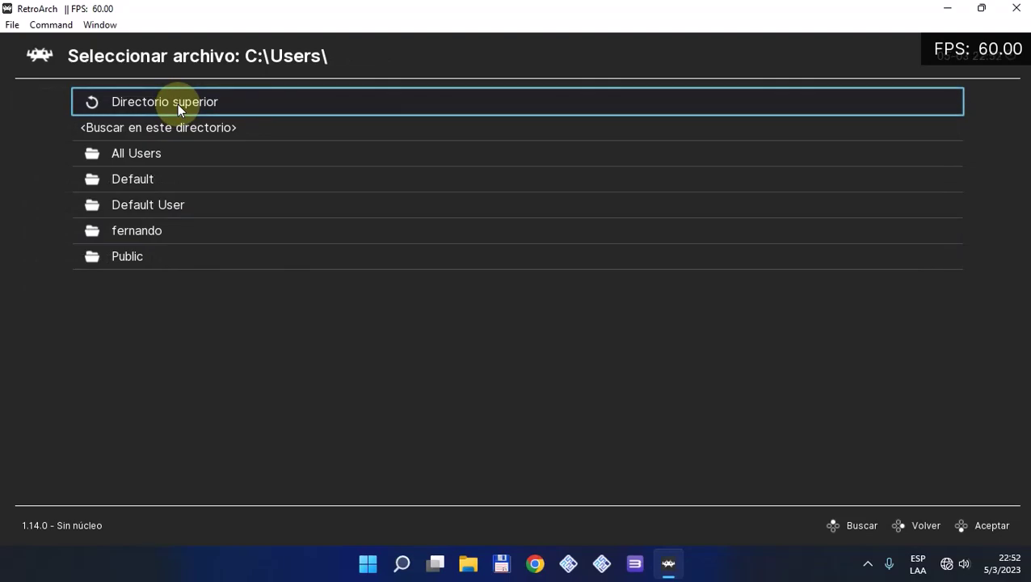
key("Down")
key("Down")
key("Down")
key("Down")
key("Down")
key("Return")
key("Down")
key("Down")
key("Down")
key("Down")
key("Down")
key("Down")
key("Down")
key("Return")
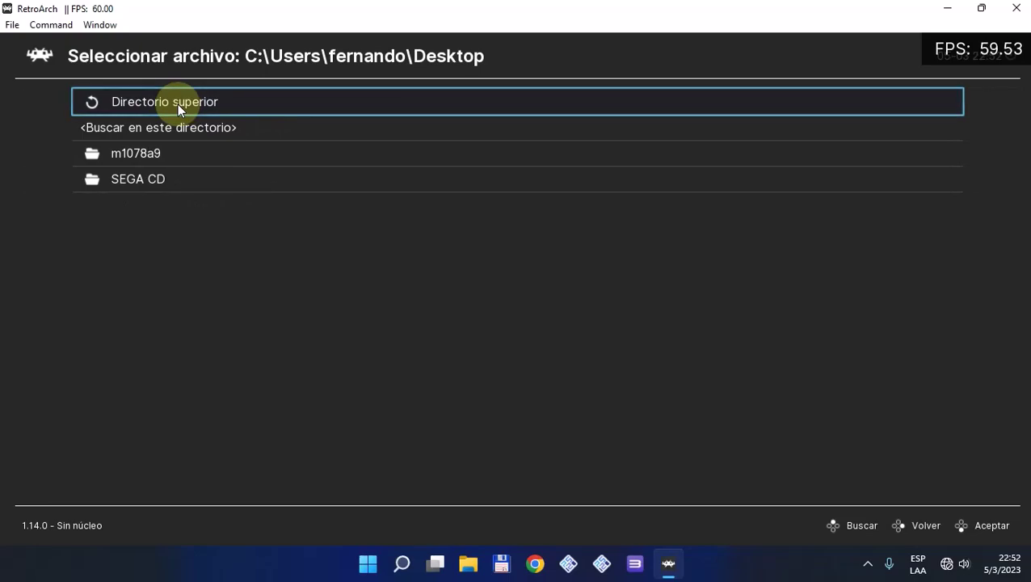
key("Return")
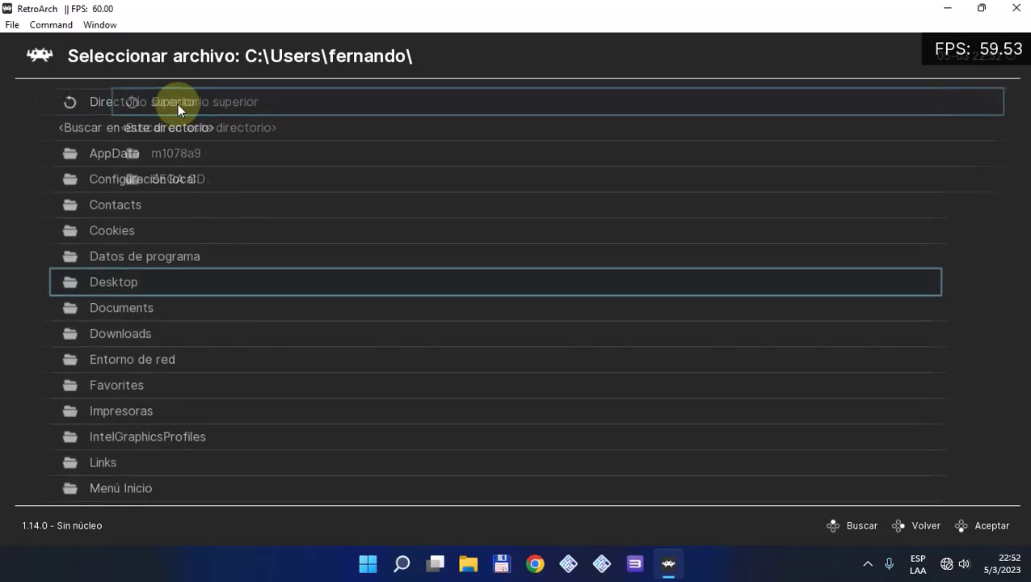
key("Up")
key("Up")
key("Return")
key("Return")
- Leave the directory browser and open the Mega-CD - Sega CD playlist
key("BackSpace")
key("BackSpace")
key("BackSpace")
key("BackSpace")
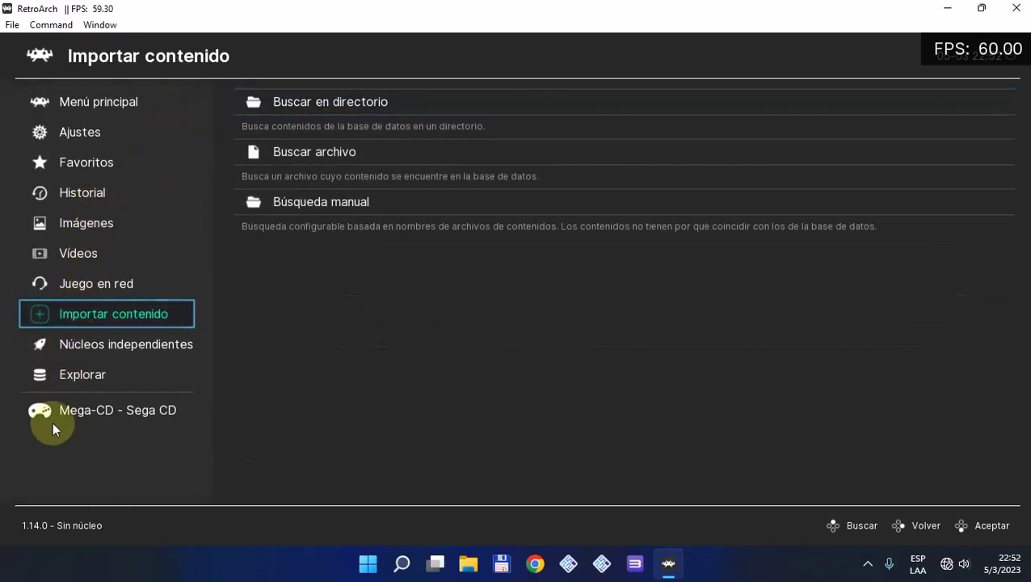
left_click(98, 411)
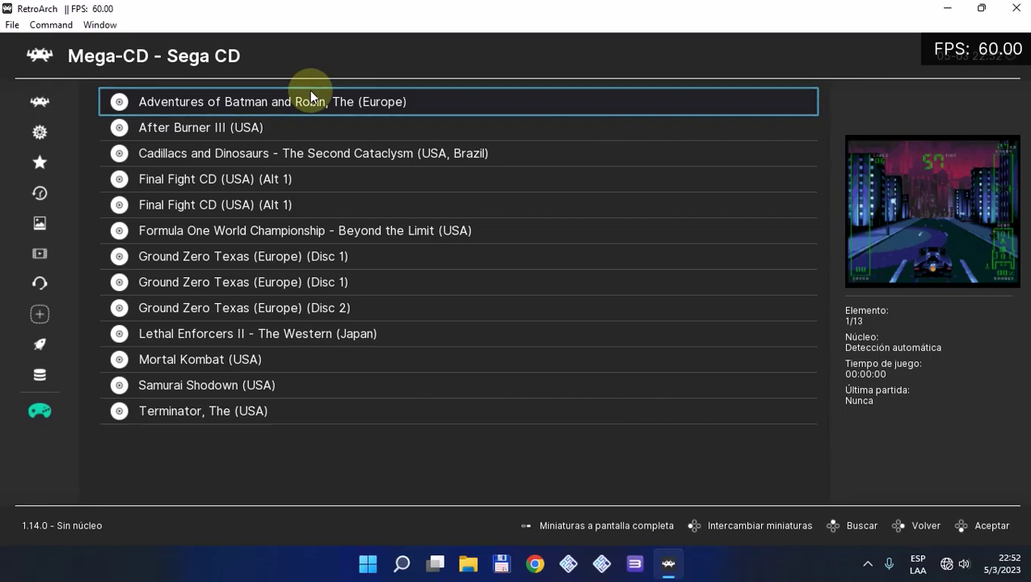
- Check the on-demand thumbnail download setting in the online updater and return to the main menu
mouse_move(22, 109)
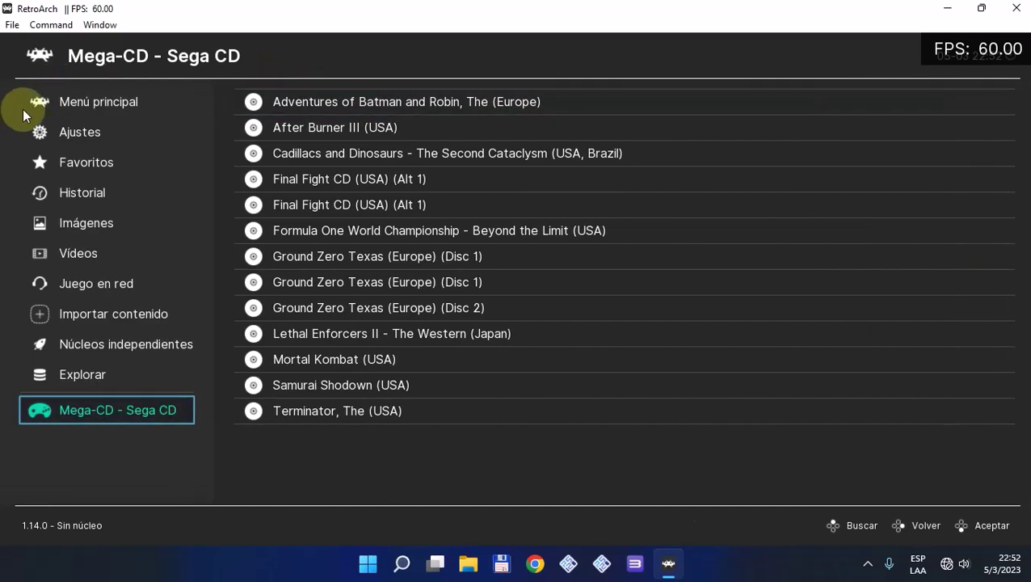
left_click(56, 101)
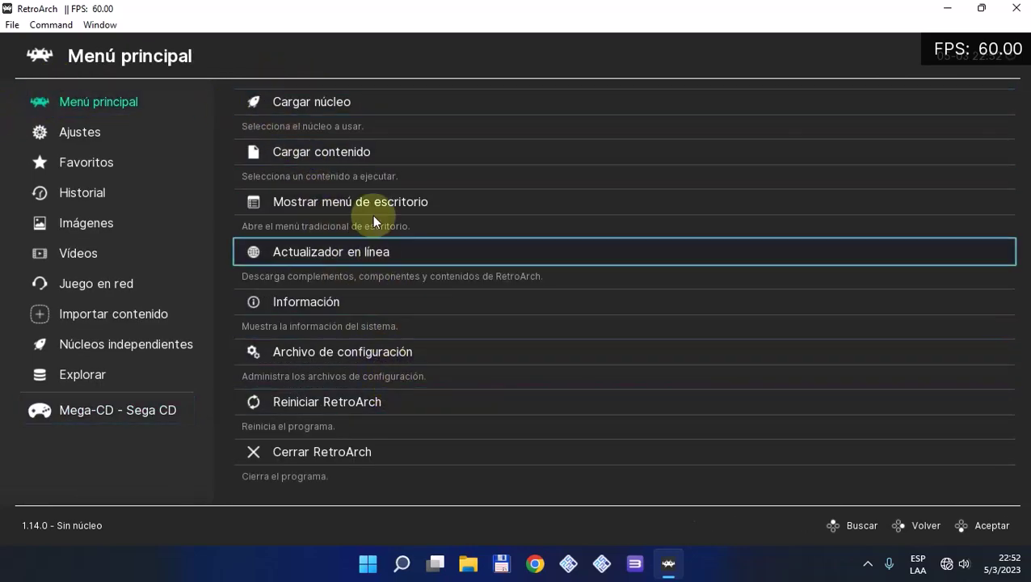
left_click(366, 248)
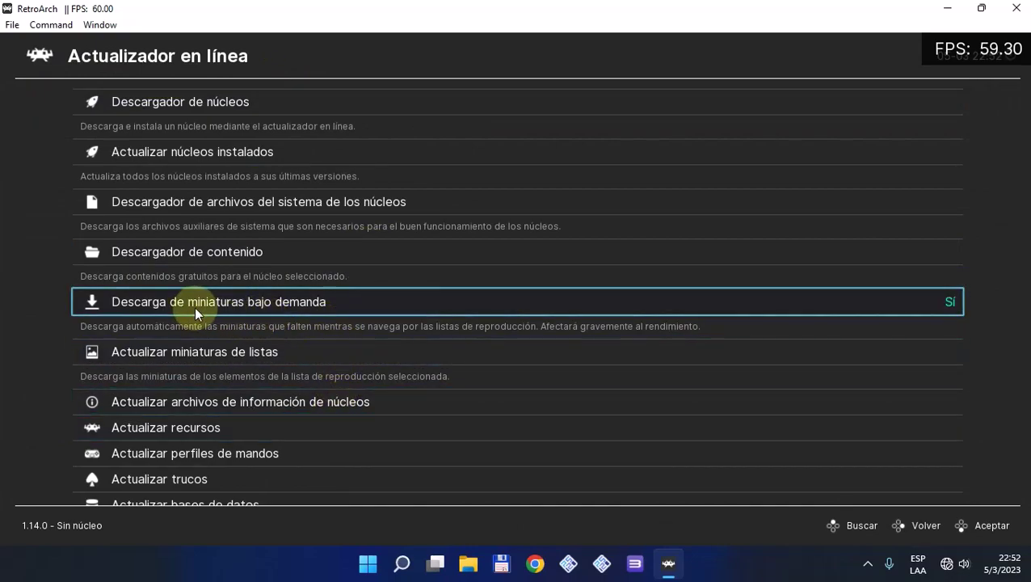
right_click(133, 257)
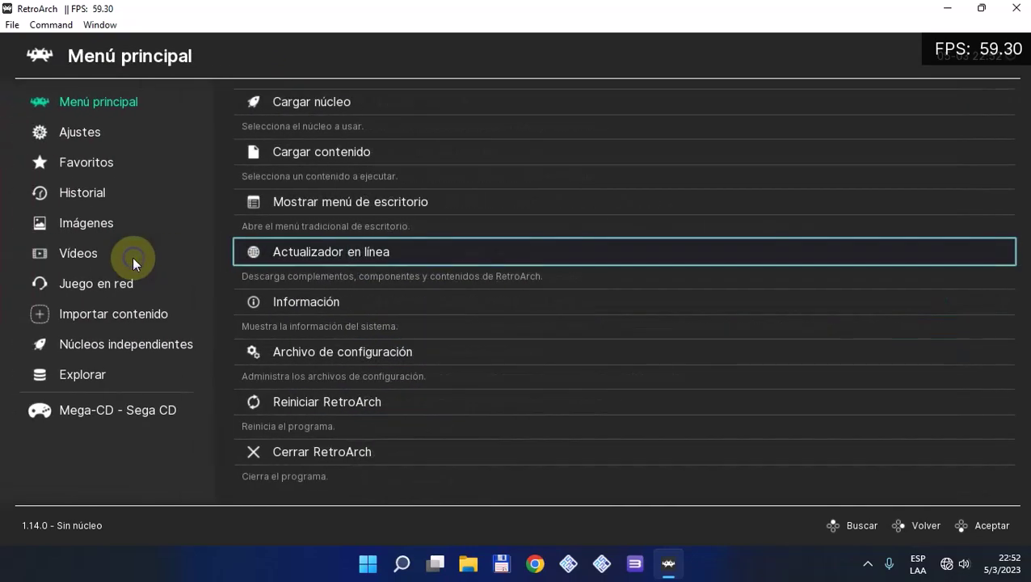
- Launch Adventures of Batman and Robin, The (Europe) from the Mega-CD - Sega CD playlist and continue past the Mega-CD start screen
left_click(124, 398)
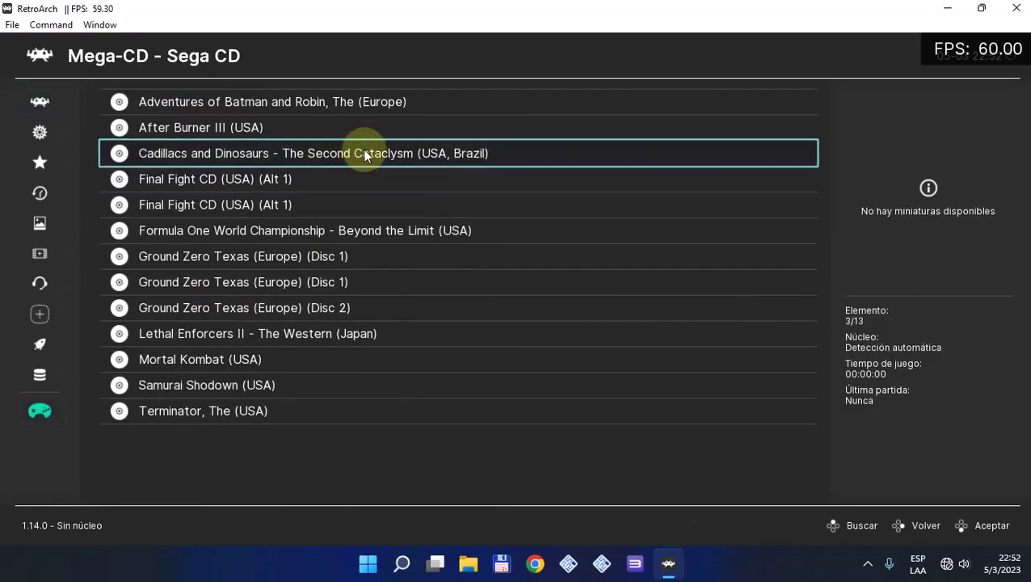
left_click(361, 105)
right_click(361, 106)
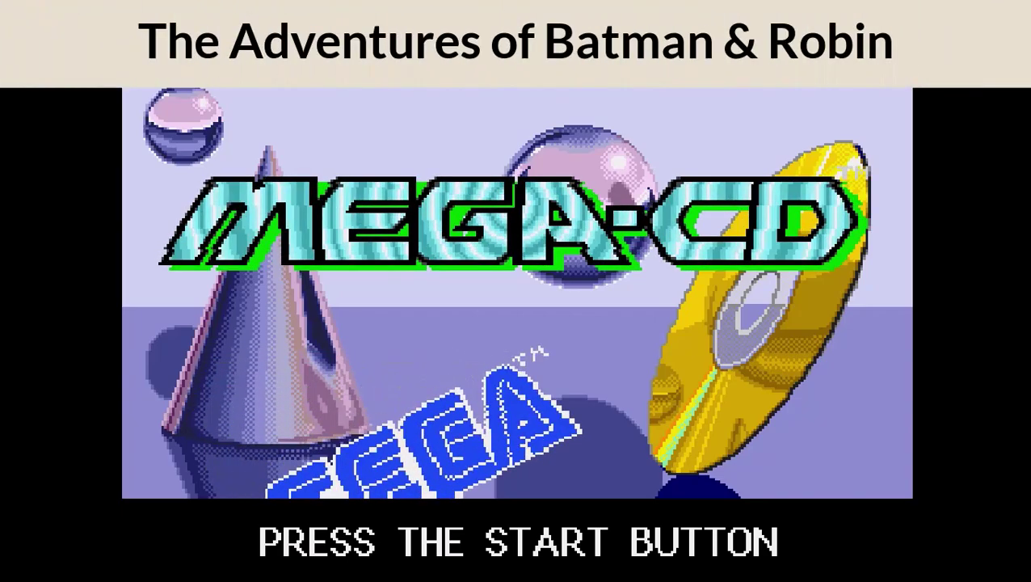
key("Return")
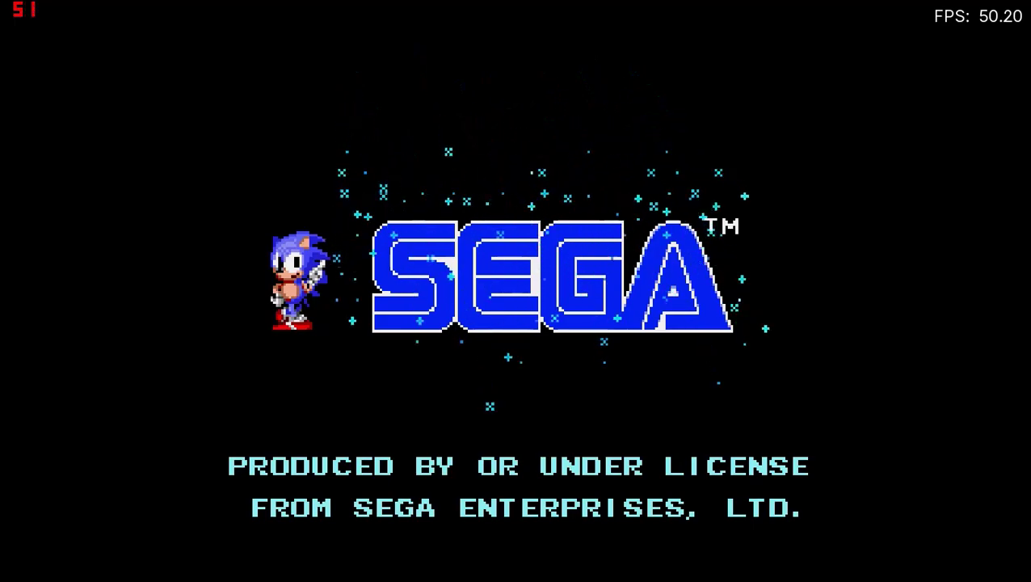
- Open the running game's quick menu and look through its entries, including save states, core options, disc control, overlays, latency, cheats and shaders
key("F1")
key("Down")
key("Down")
key("Down")
key("Down")
key("Down")
key("Down")
key("Down")
key("Down")
key("Down")
key("Down")
key("Down")
key("Down")
key("Down")
key("Down")
key("Down")
key("Down")
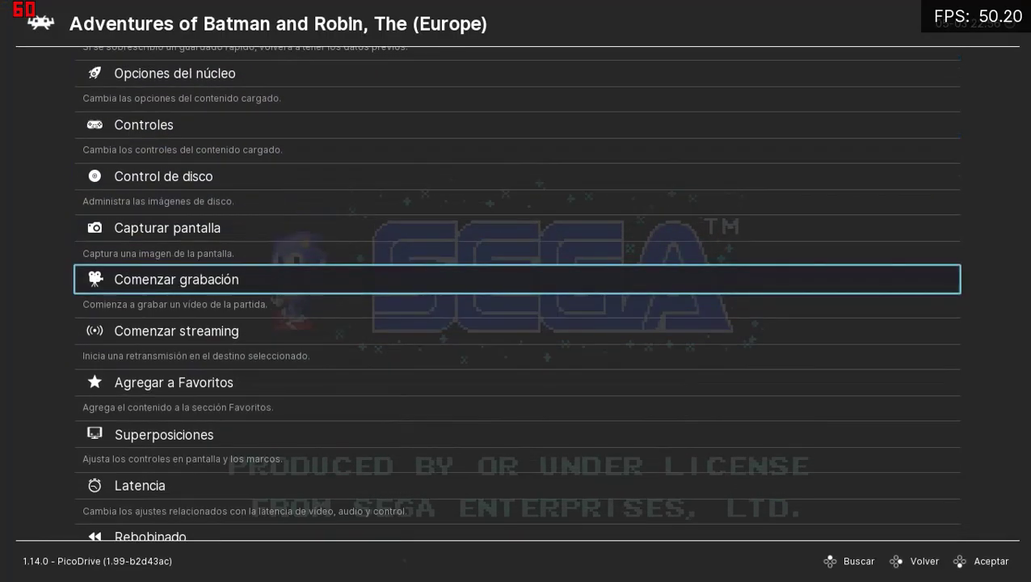
key("Down")
key("Down")
key("Down")
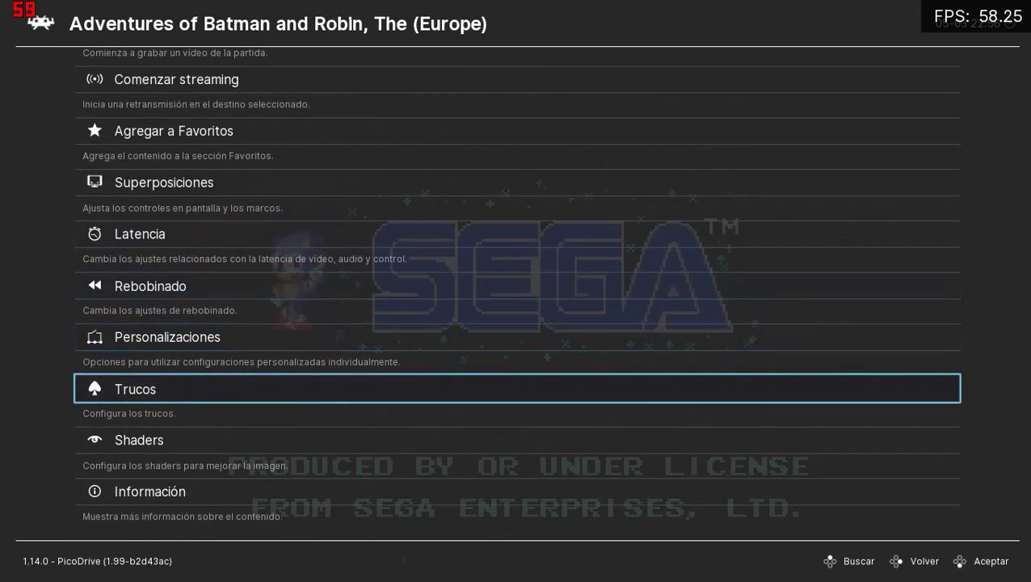
key("Up")
key("Up")
key("Up")
key("Up")
key("Up")
key("Up")
key("Up")
key("Up")
key("Up")
key("Up")
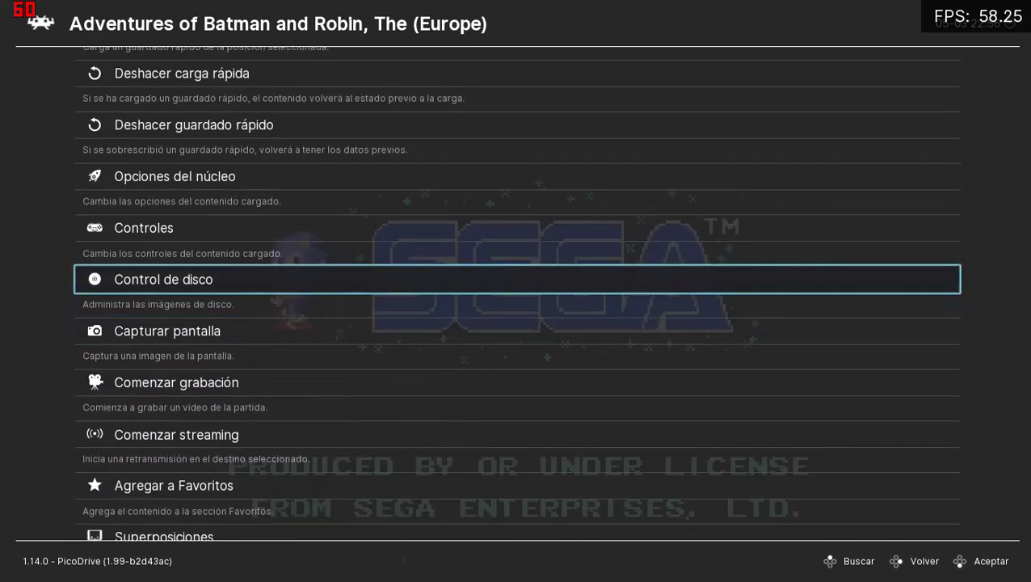
key("Down")
key("Down")
key("Down")
key("Down")
key("Down")
key("Down")
key("Down")
key("Down")
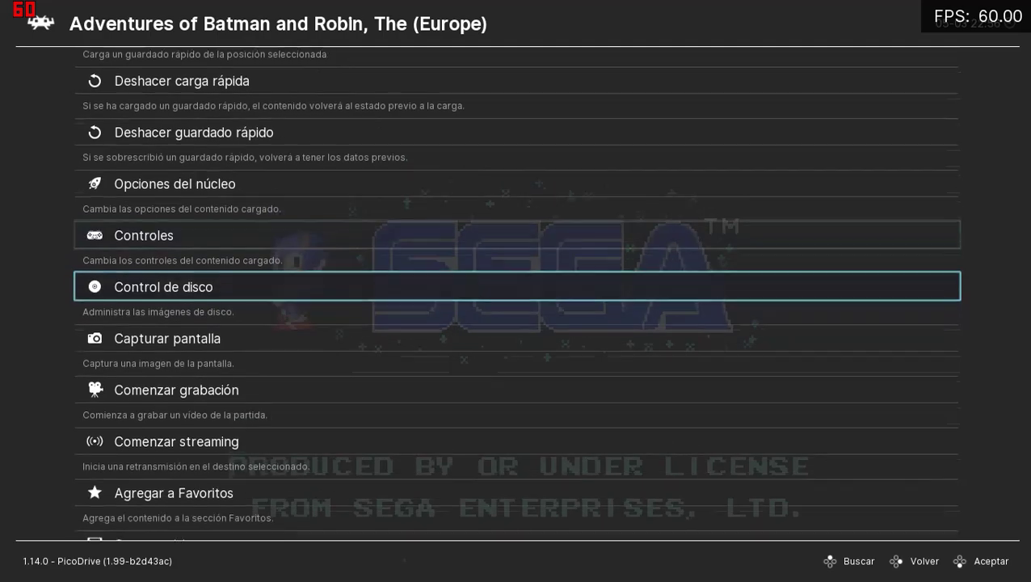
key("Down")
key("Down")
key("Up")
key("Up")
key("Up")
key("Up")
key("Up")
key("Up")
key("Up")
key("Up")
key("Up")
key("Up")
key("Up")
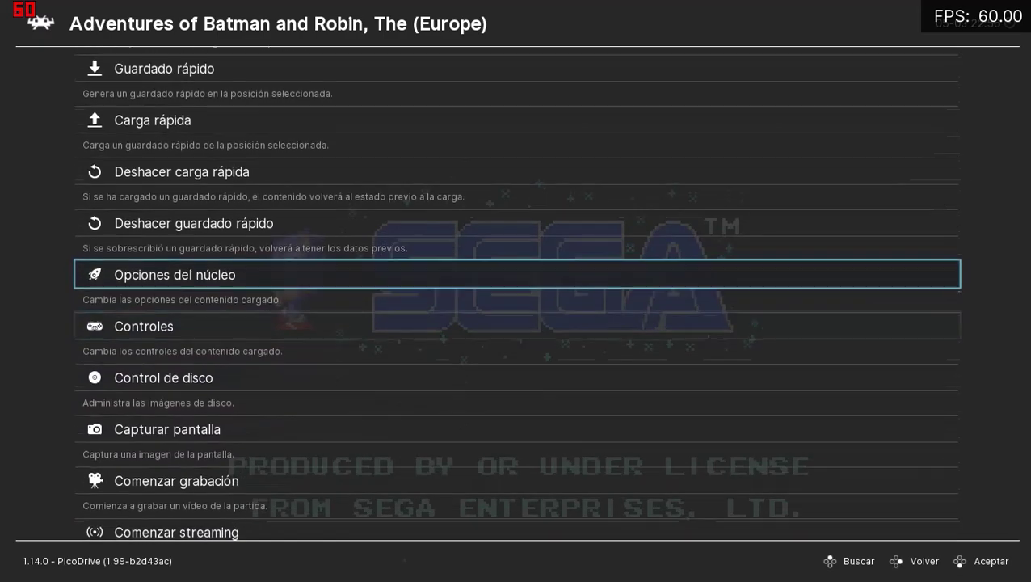
- Open the core options and examine the System settings for region, Master System hardware and the Sega CD RAM cart
key("Return")
key("Down")
key("Return")
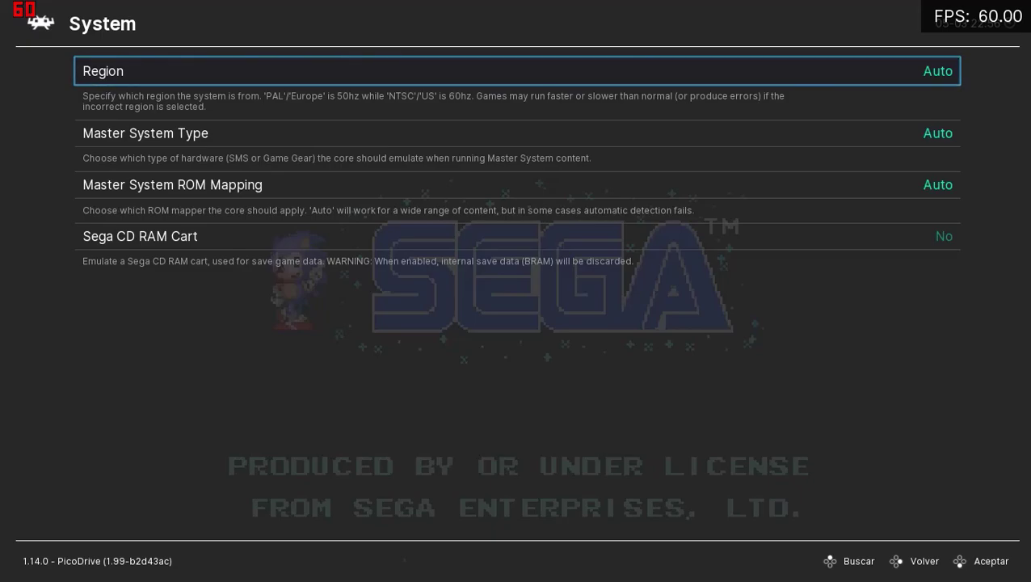
- Set Core-Provided Aspect Ratio to 4:3 in the core's Video options and return to the core options list
key("BackSpace")
key("Down")
key("Return")
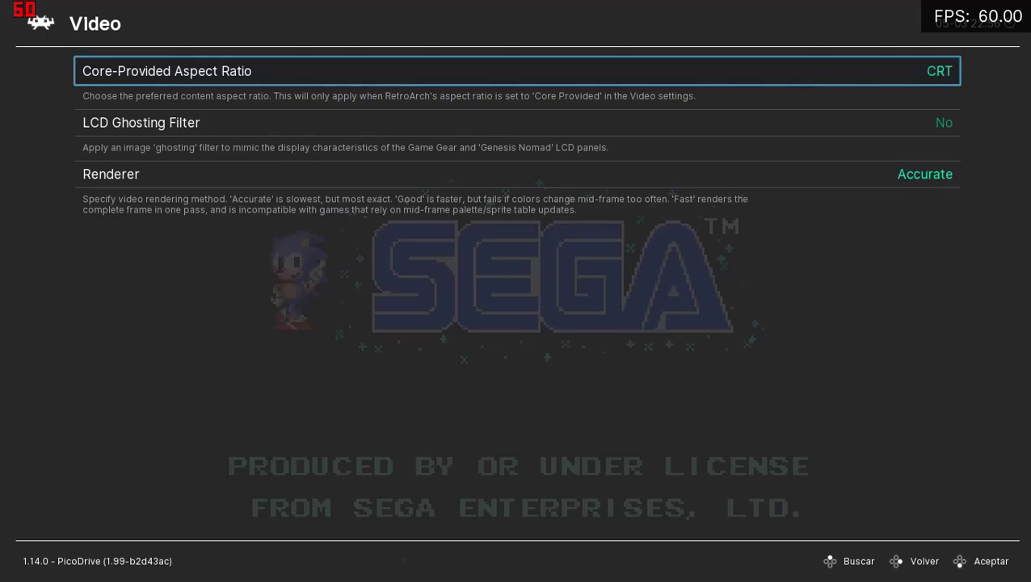
key("Right")
key("Left")
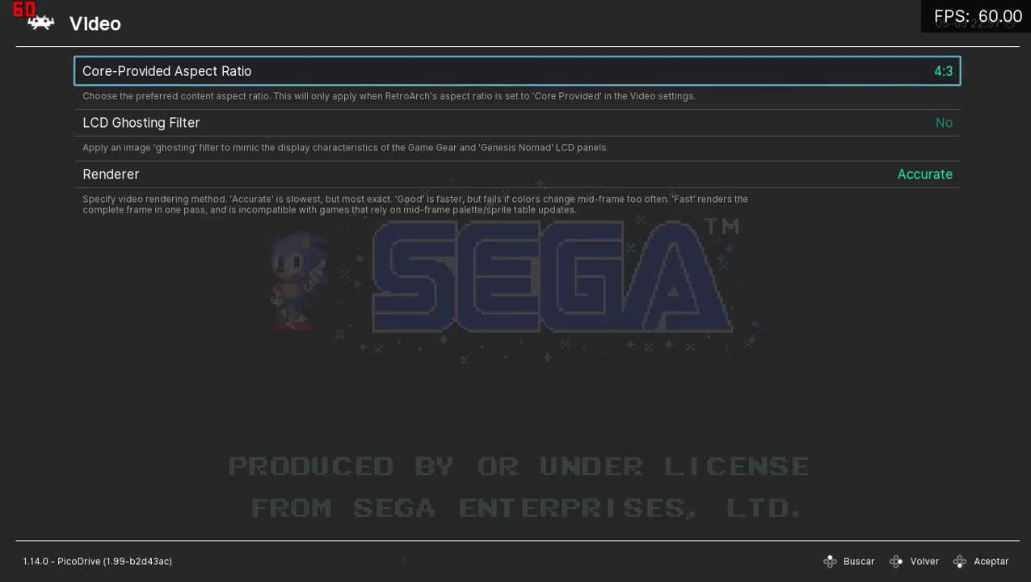
key("Down")
key("Down")
key("Down")
key("BackSpace")
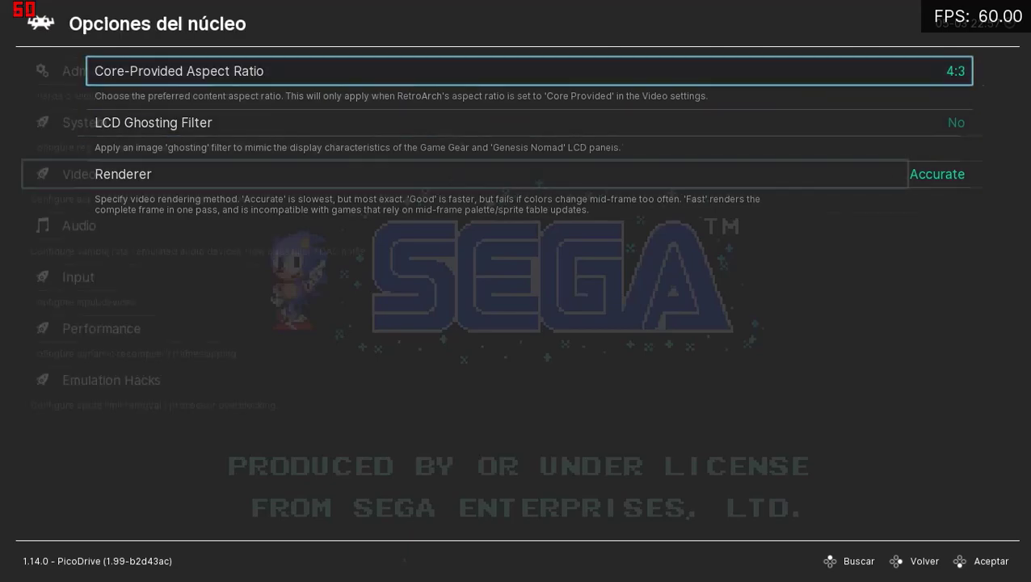
- Open the core's Audio options to examine the sample rate and sound filter settings
key("Down")
key("Return")
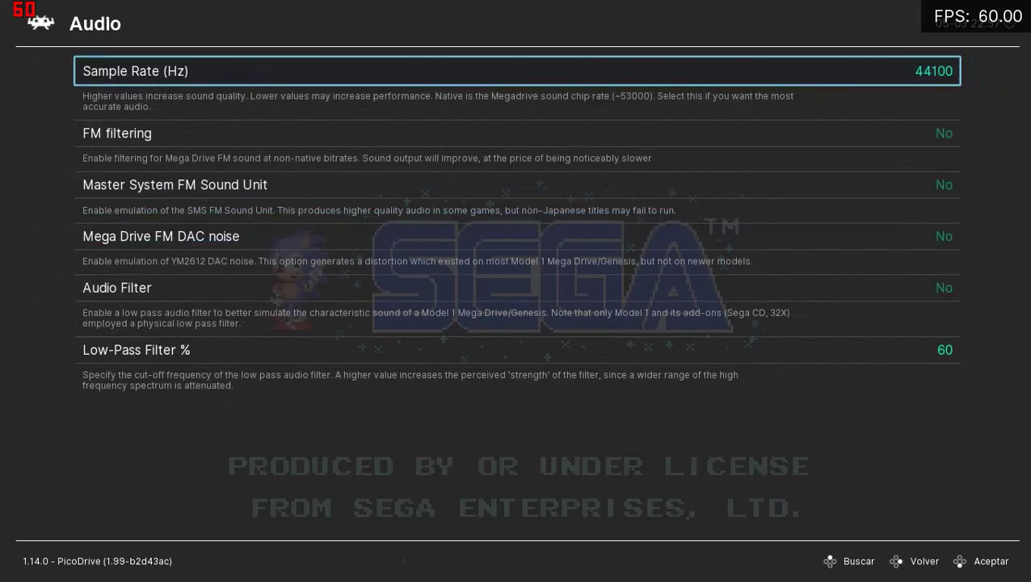